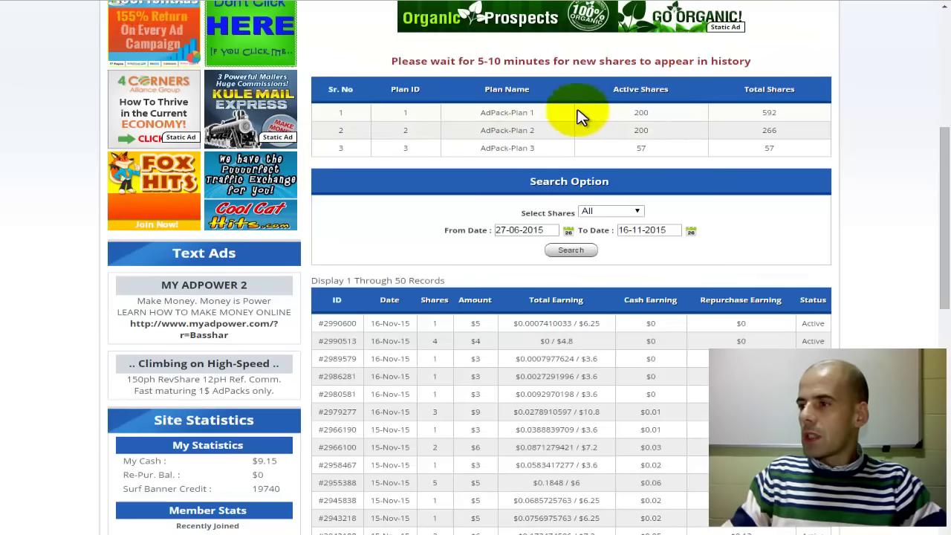
Step: Examine the active shares of AdPack-Plan 3 and the date, shares, amount and total earning of the newest share record
double_click(639, 149)
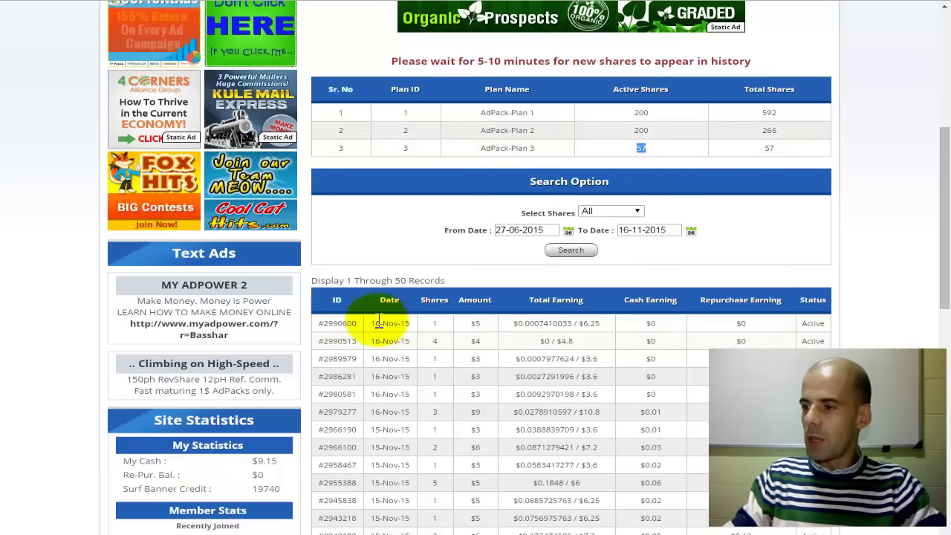
left_click_drag(379, 322, 479, 329)
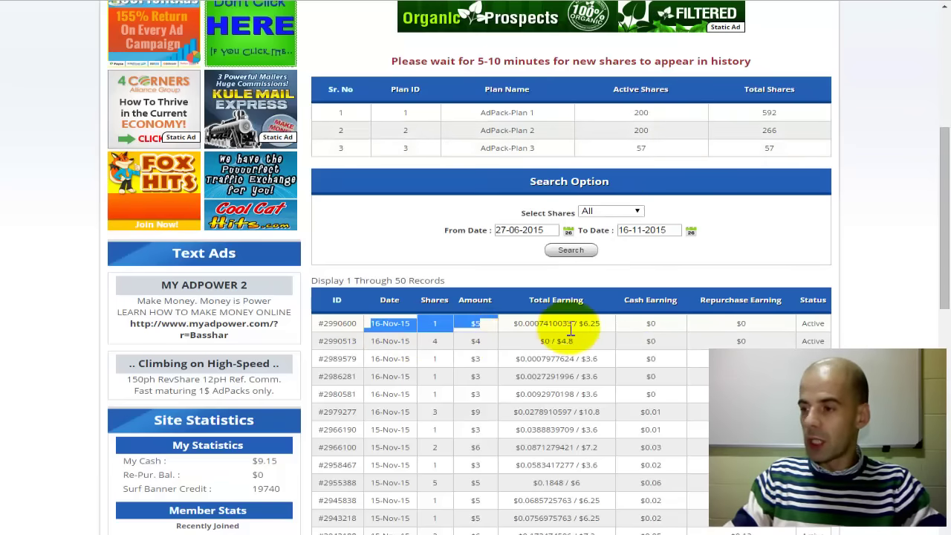
left_click_drag(571, 331, 548, 331)
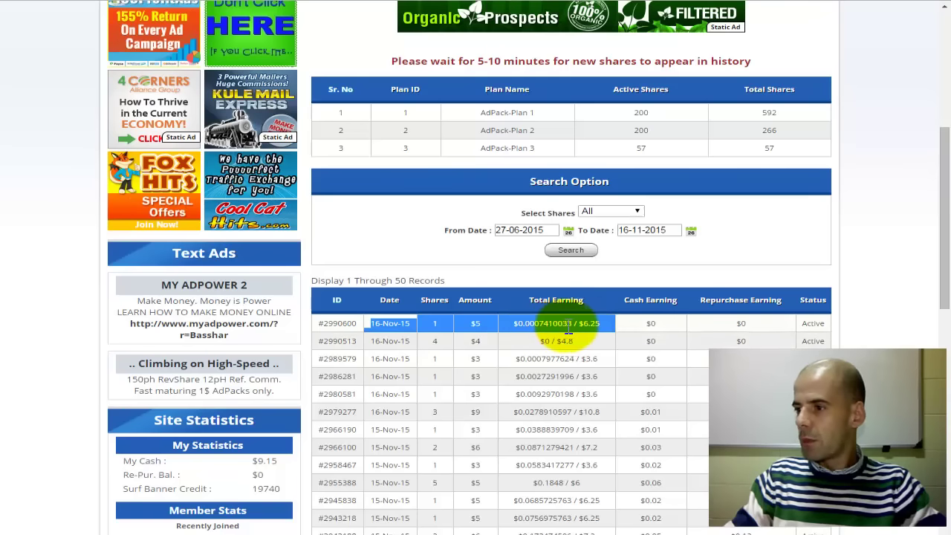
left_click_drag(405, 330, 510, 334)
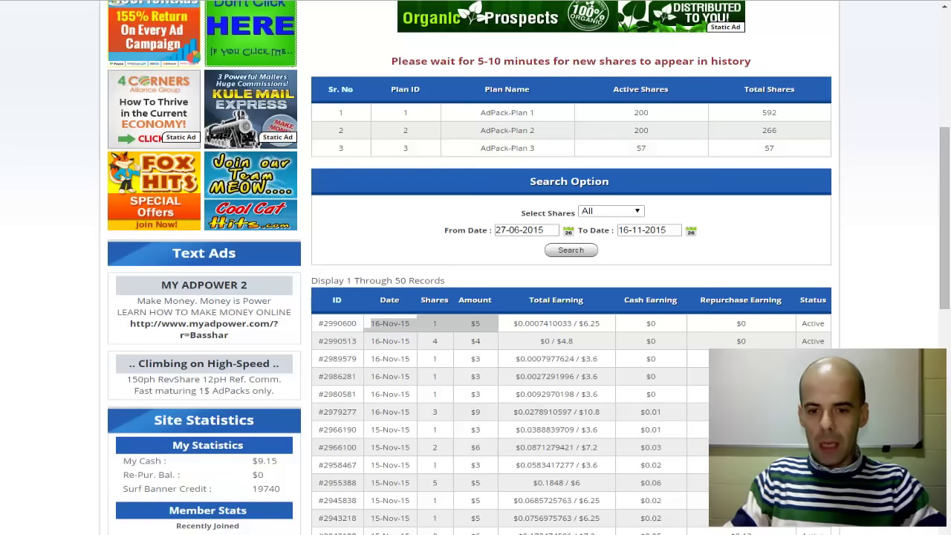
Step: Switch to the MPA - ESTATISTICAS workbook in Excel and enter the date 16-11-2015 in cell A39
left_click_drag(45, 19, 346, 184)
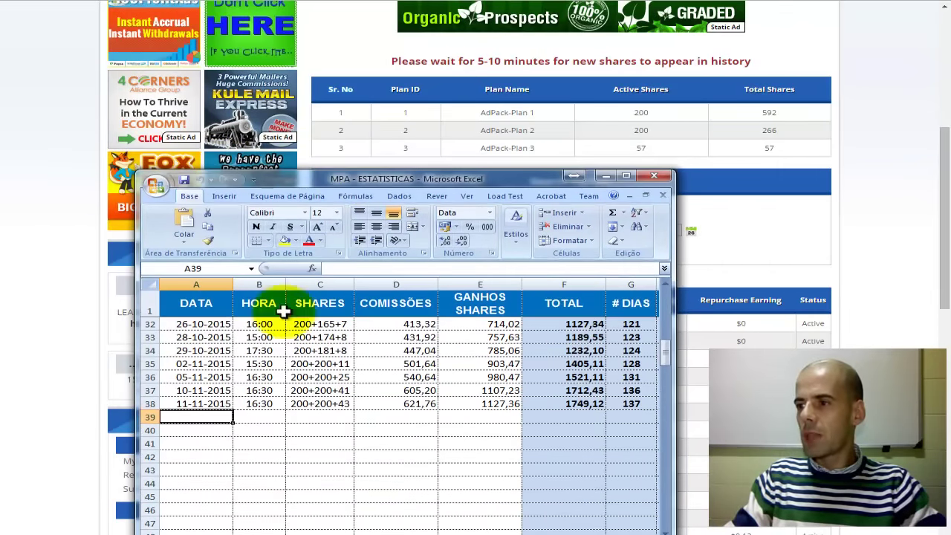
scroll(266, 367, "down", 1)
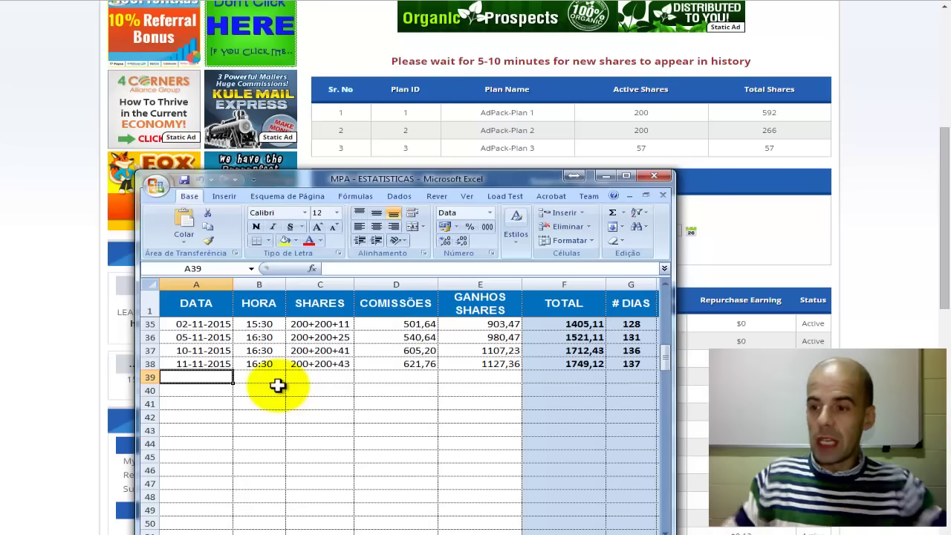
type("16-")
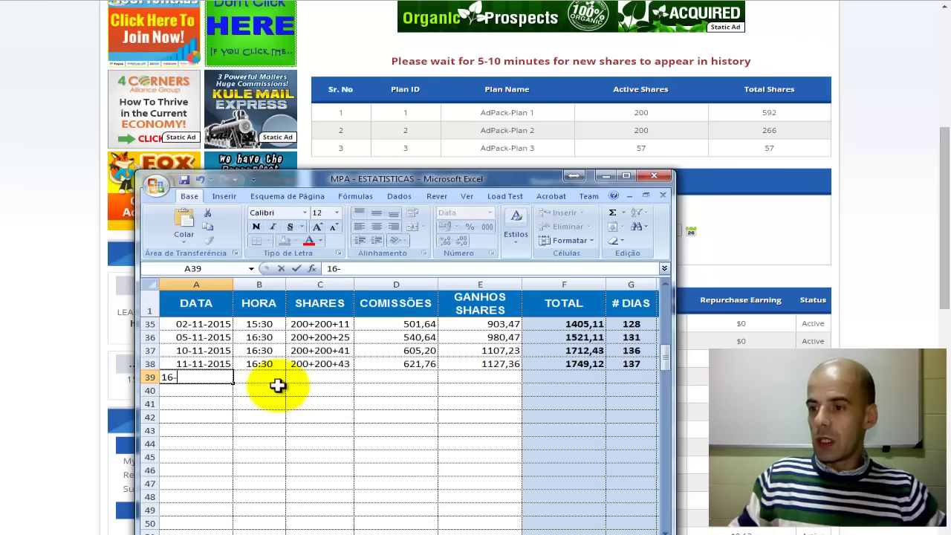
type("11-2015")
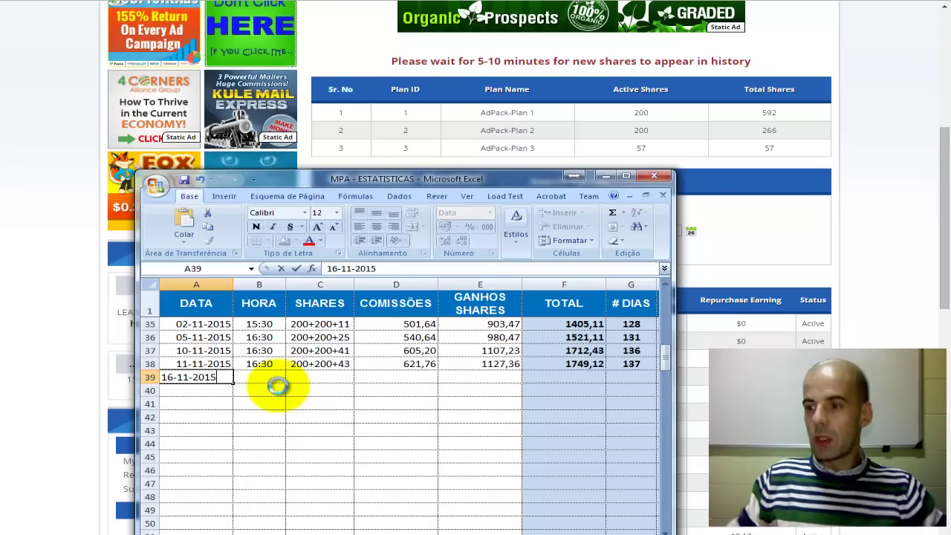
key("Tab")
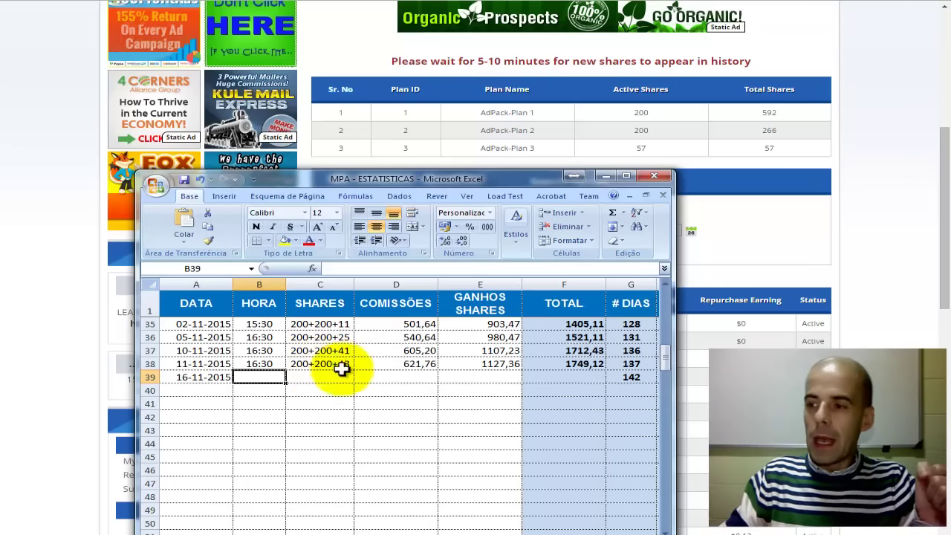
Step: Enter 17:00 as the HORA value for the 16-11-2015 row
scroll(315, 386, "up", 2)
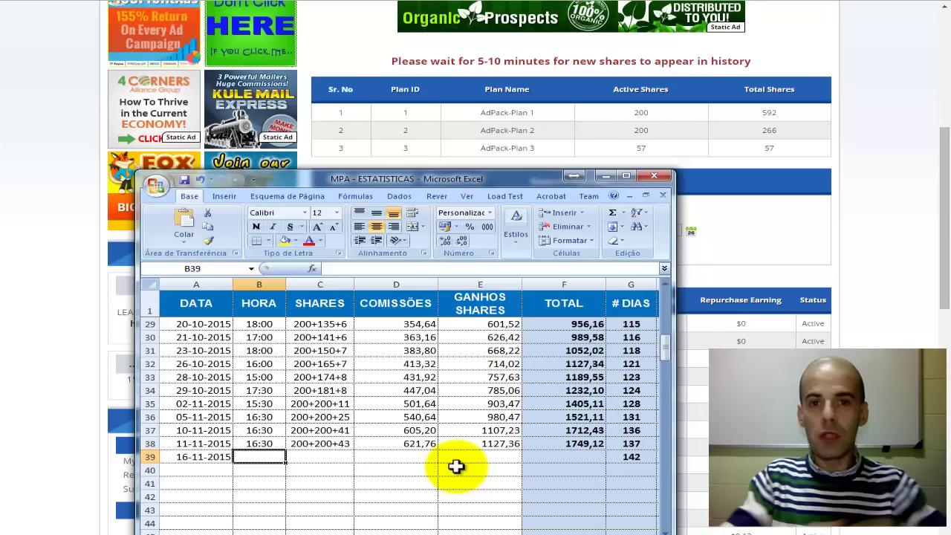
scroll(335, 376, "down", 1)
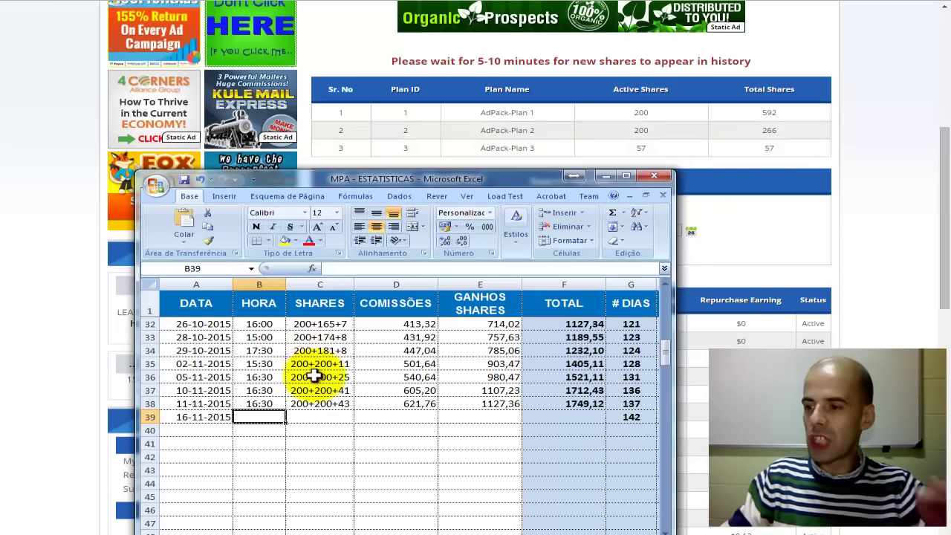
left_click(315, 429)
left_click(197, 427)
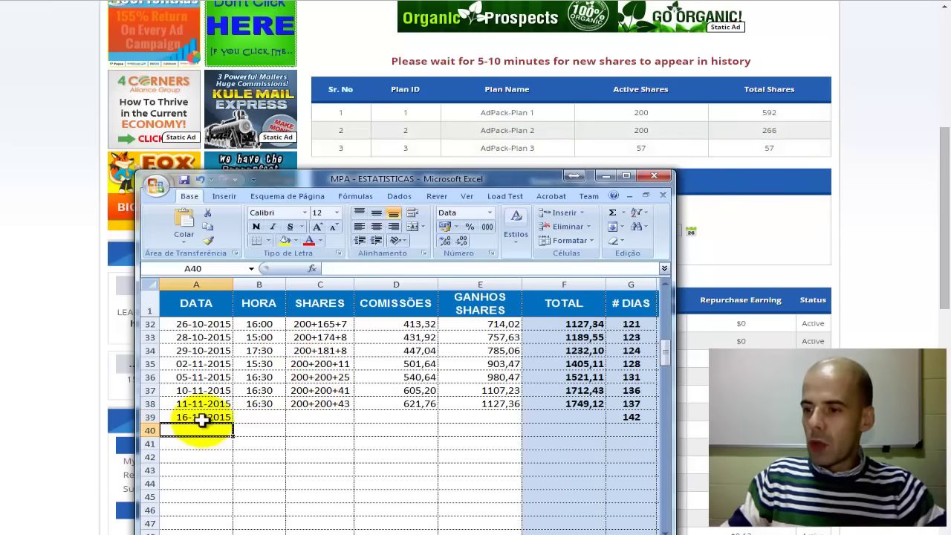
left_click(182, 417)
left_click(272, 418)
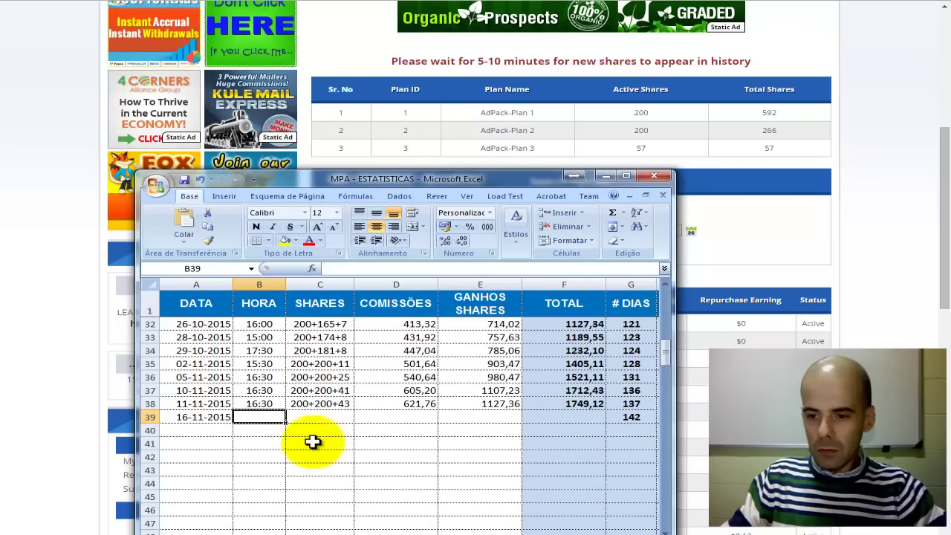
type("17")
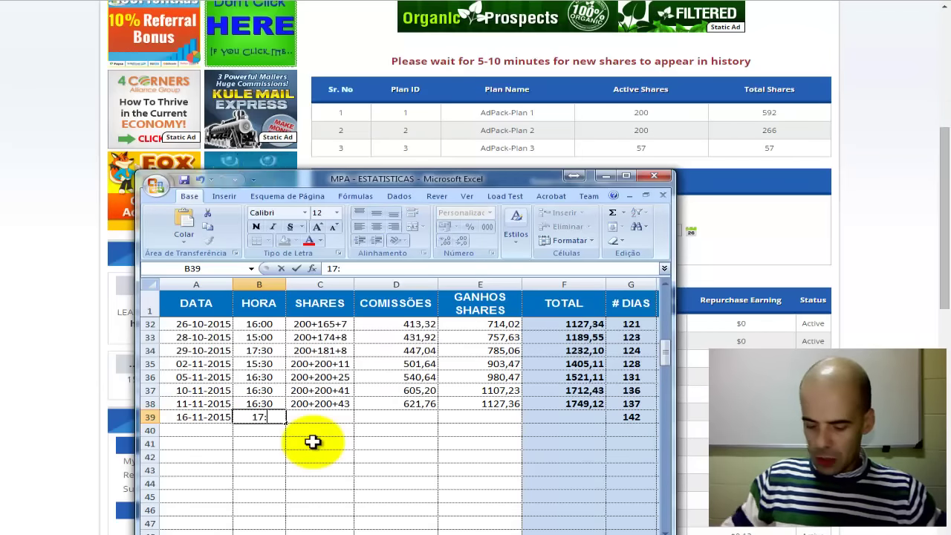
type(":00")
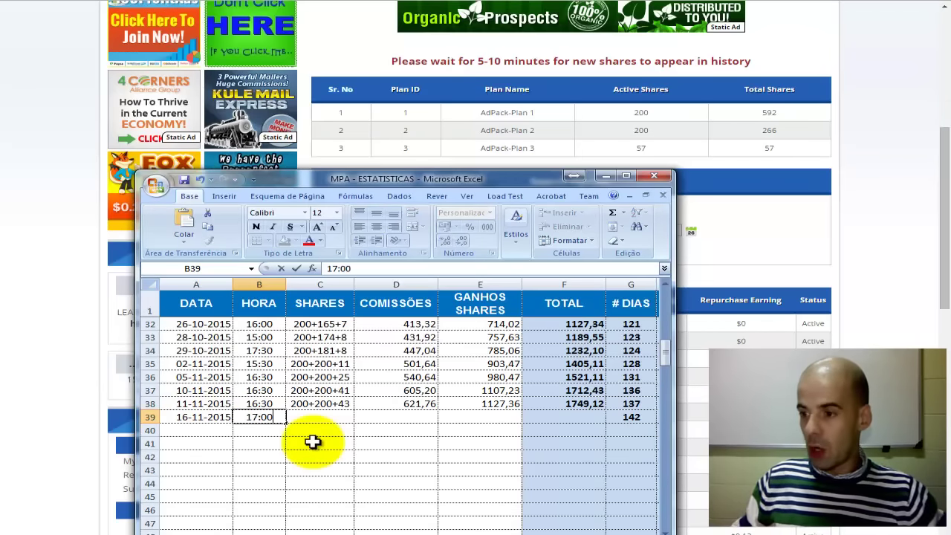
key("Tab")
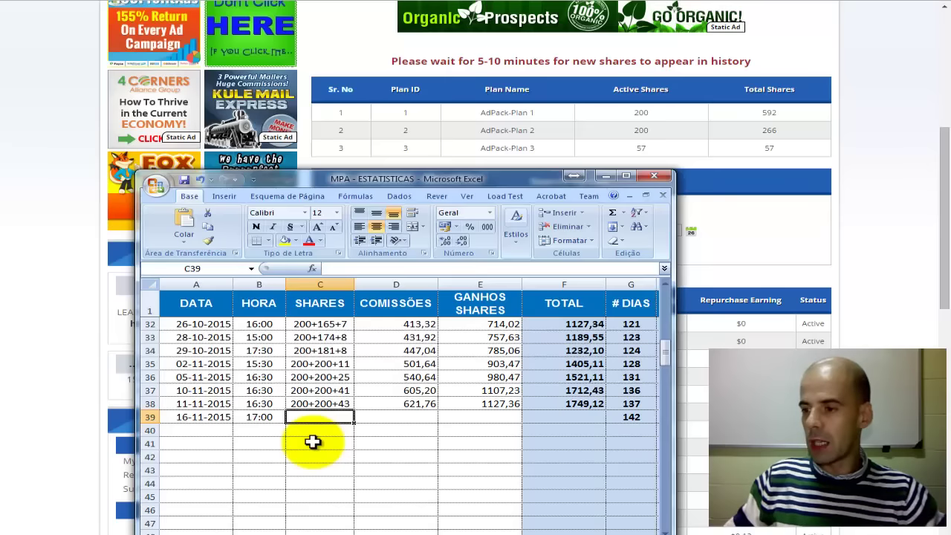
Step: Enter 200+200+57 as the SHARES value for 16-11-2015 and highlight the SHARES entries from 29-10-2015 onward
type("20")
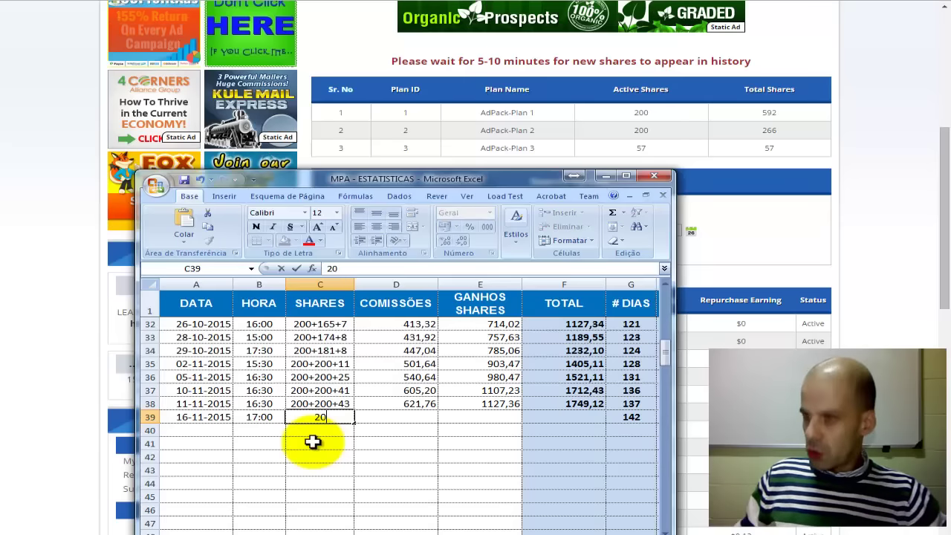
type("0+200+")
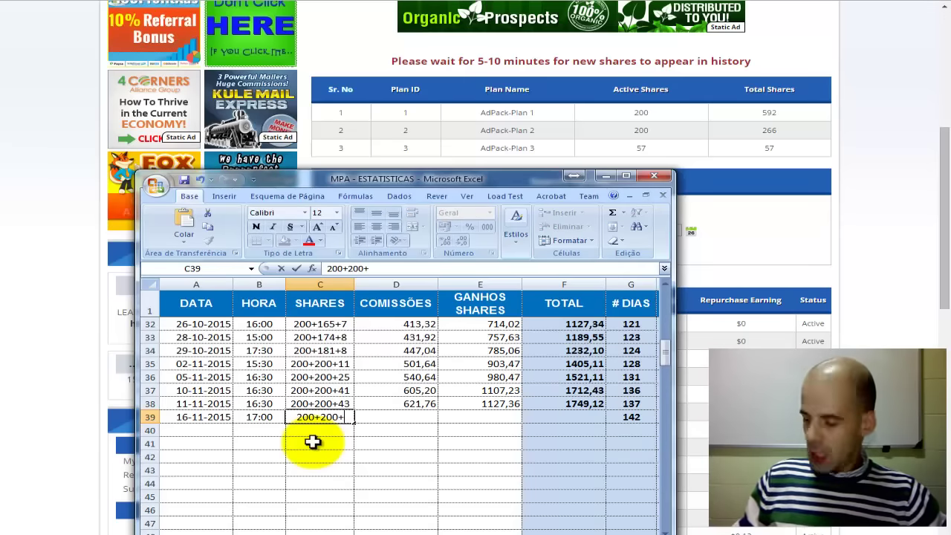
type("57")
key("Tab")
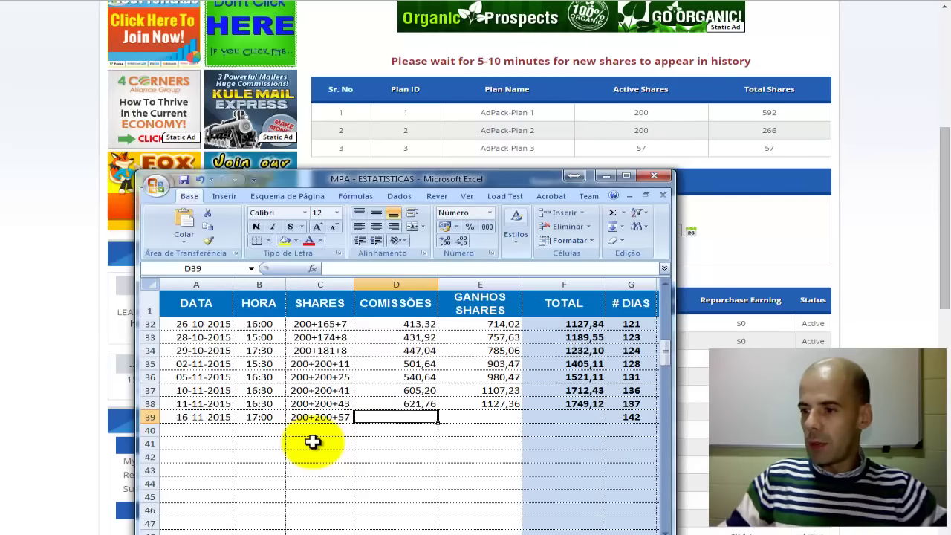
left_click_drag(333, 390, 339, 418)
left_click_drag(349, 353, 339, 416)
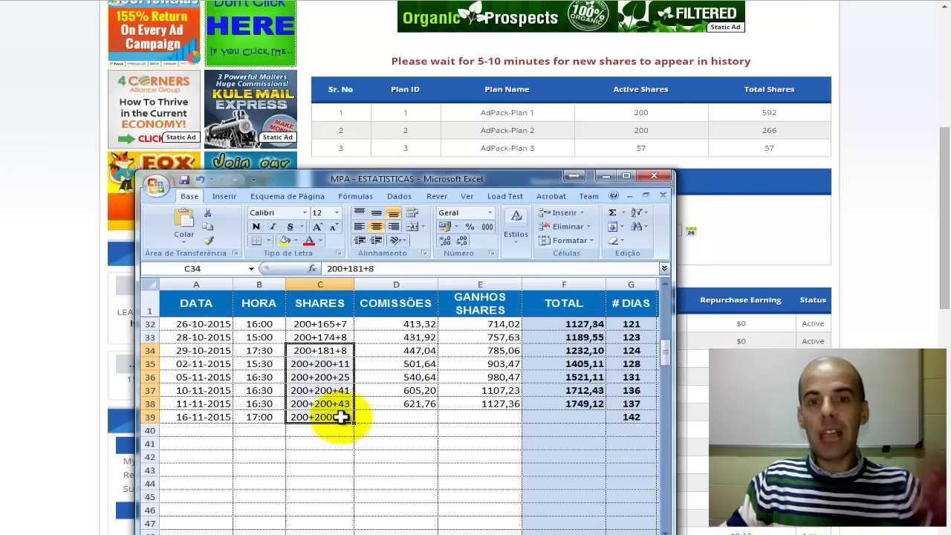
left_click(375, 418)
Step: Switch to the My Paying Ads site, open the account overview and examine the commission and share earnings
left_click(787, 249)
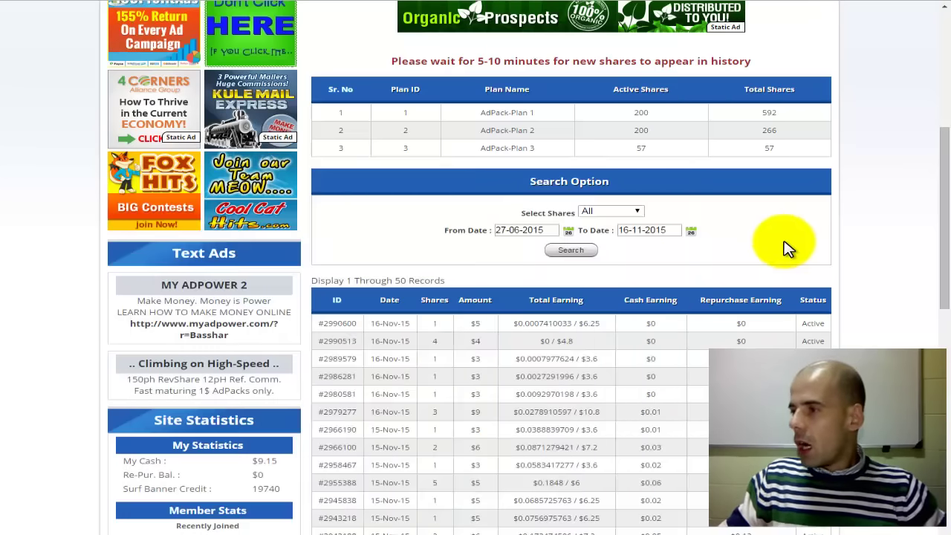
scroll(787, 249, "up", 5)
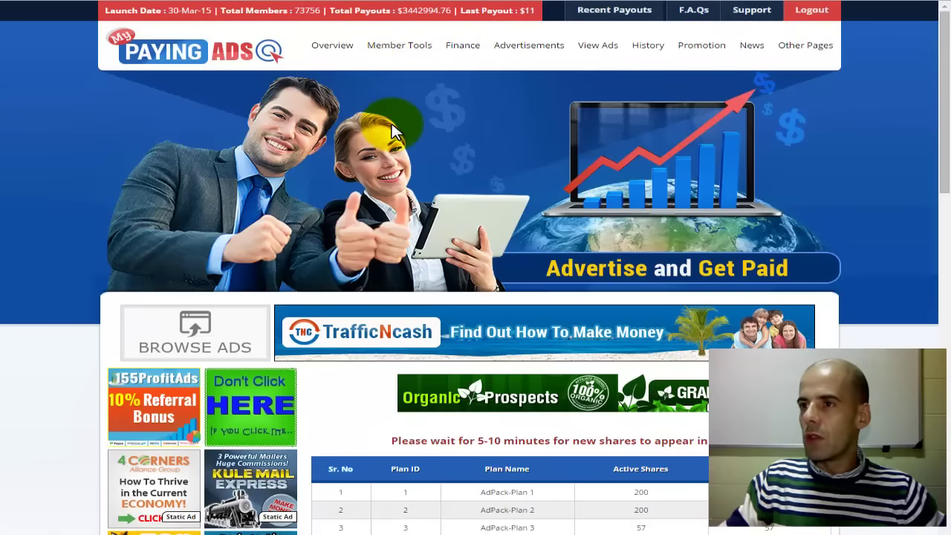
left_click(562, 214)
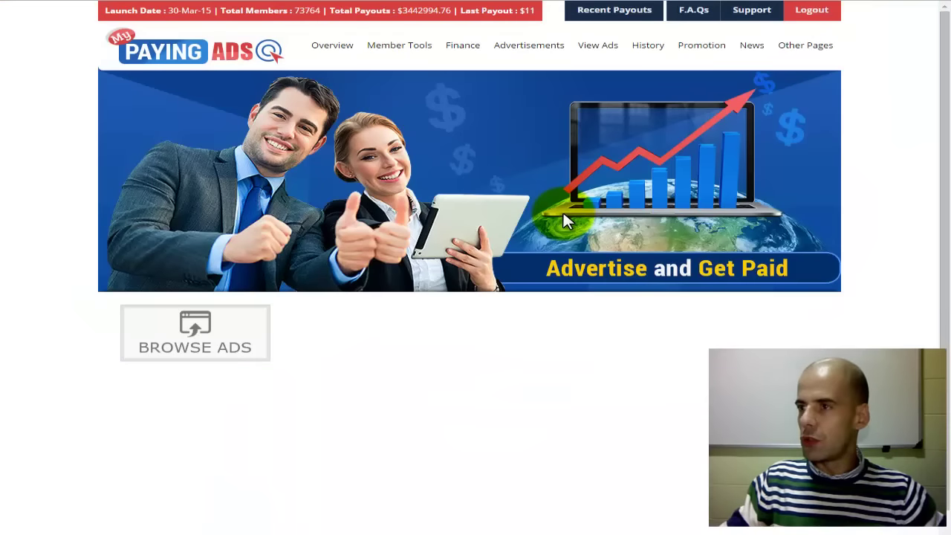
scroll(563, 215, "down", 3)
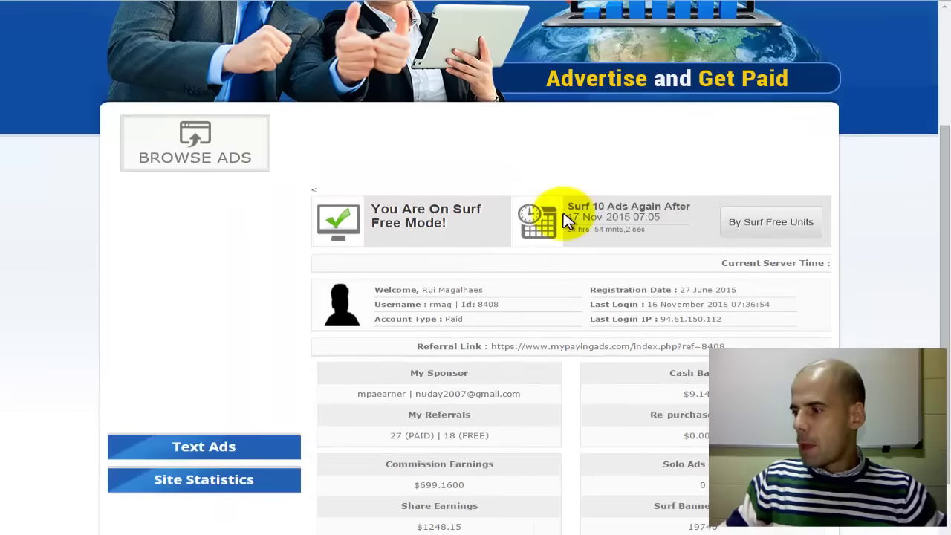
scroll(563, 218, "down", 2)
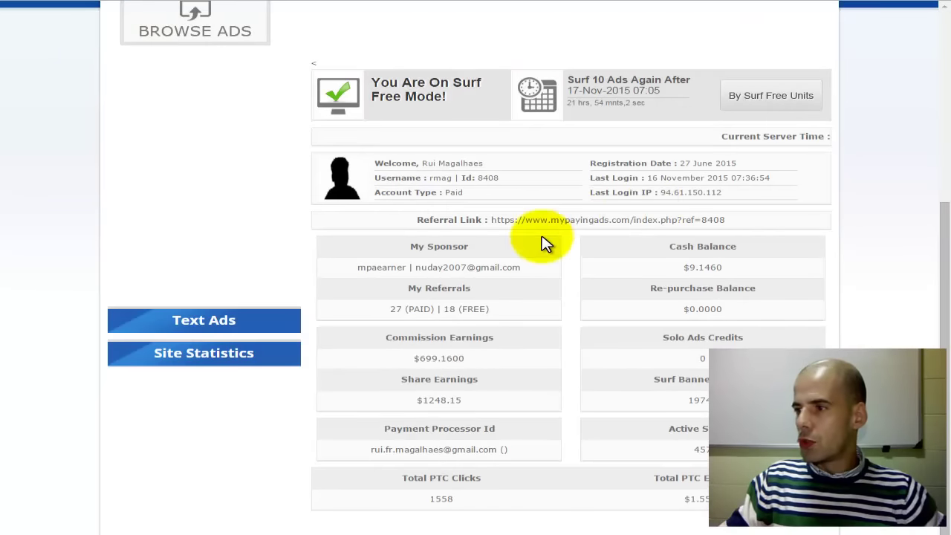
scroll(549, 262, "down", 5)
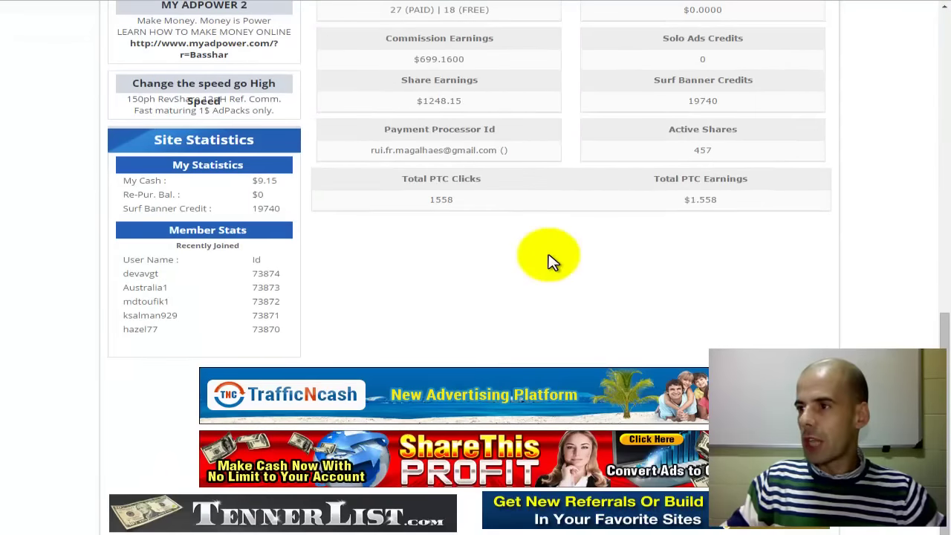
scroll(550, 261, "up", 2)
scroll(547, 259, "down", 1)
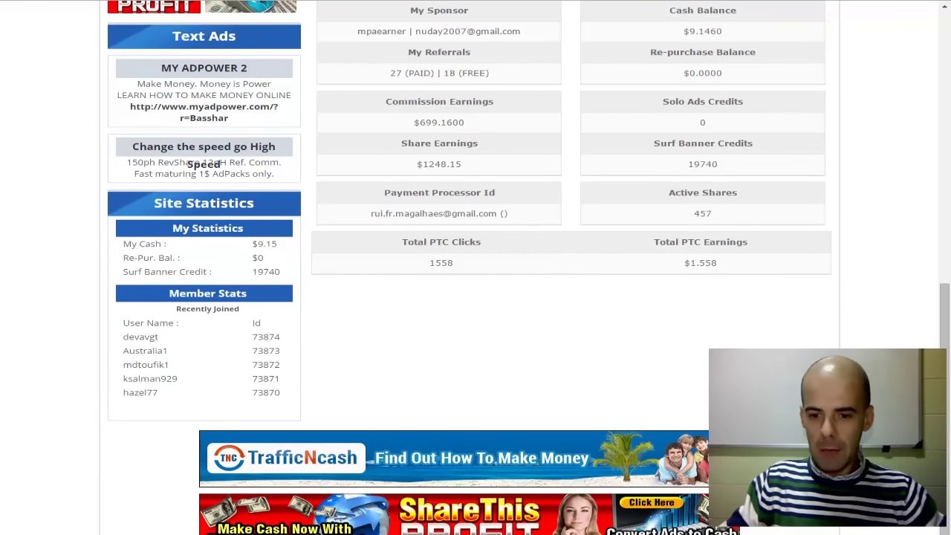
Step: Return to the Excel workbook, reposition its window below the earnings figures and enter 699,16 as COMISSÕES for 16-11-2015
key("alt+Tab")
left_click_drag(463, 186, 425, 197)
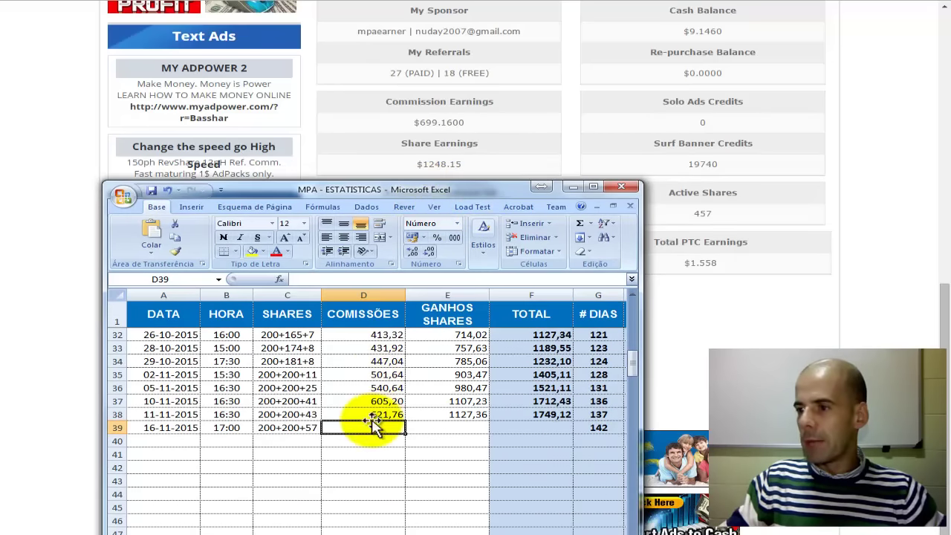
scroll(379, 364, "down", 1)
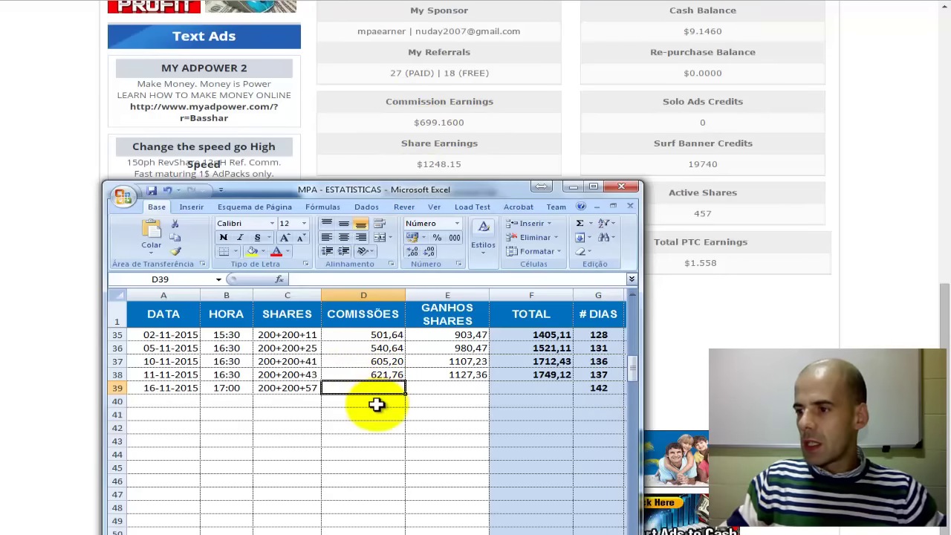
type("69")
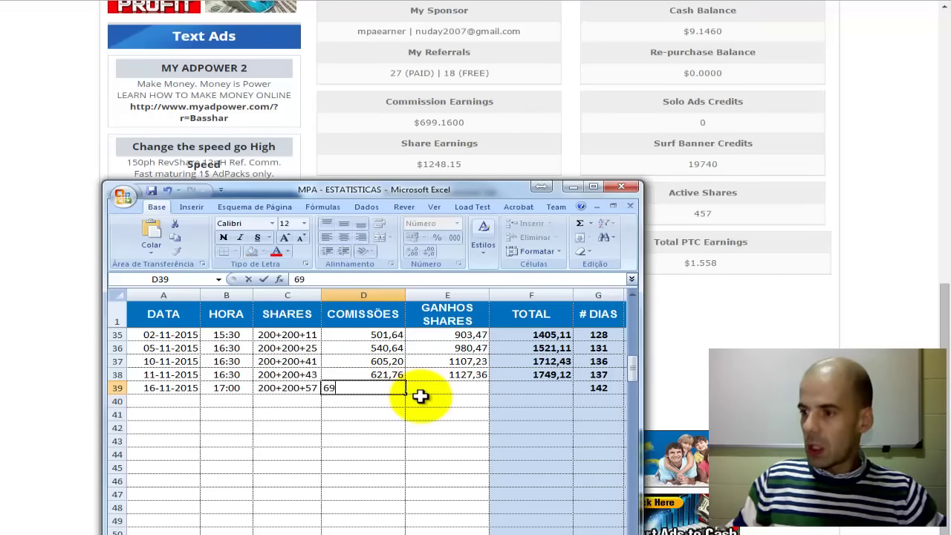
type("9,")
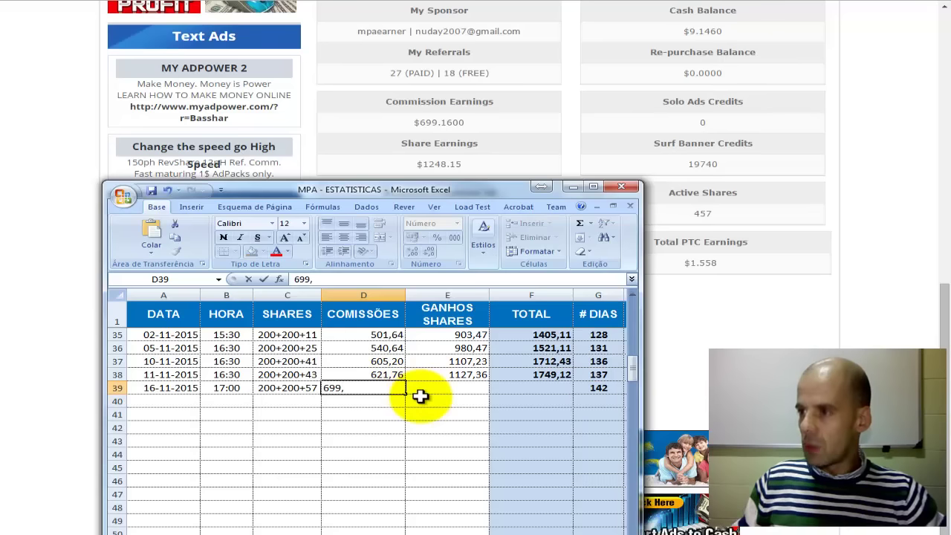
type("16")
left_click(421, 396)
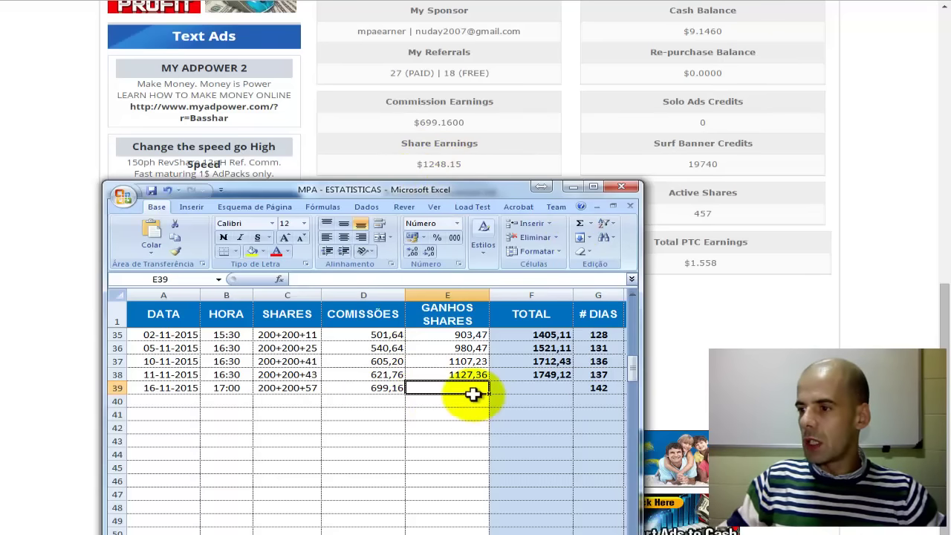
Step: Enter 1248,15 as GANHOS SHARES for 16-11-2015 and select that row's # DIAS cell
type("12")
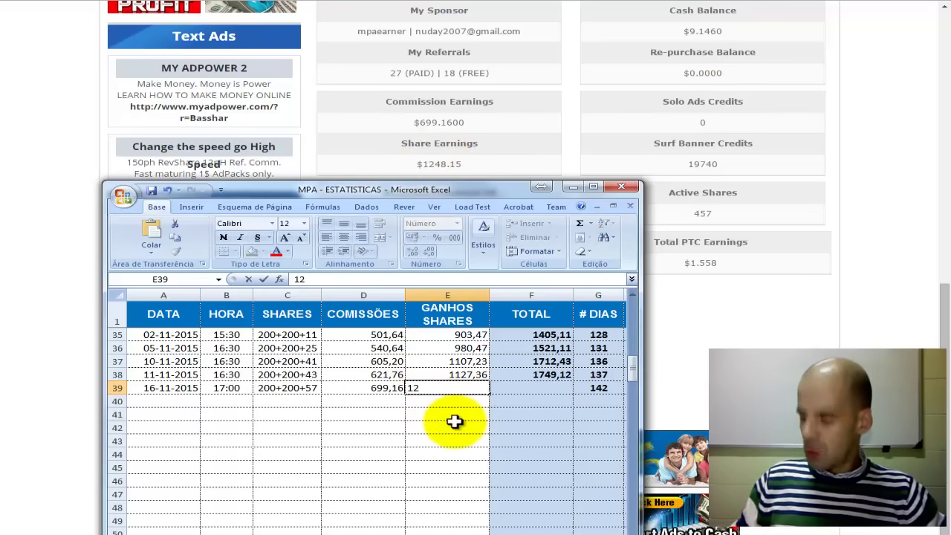
type("48,15")
key("Tab")
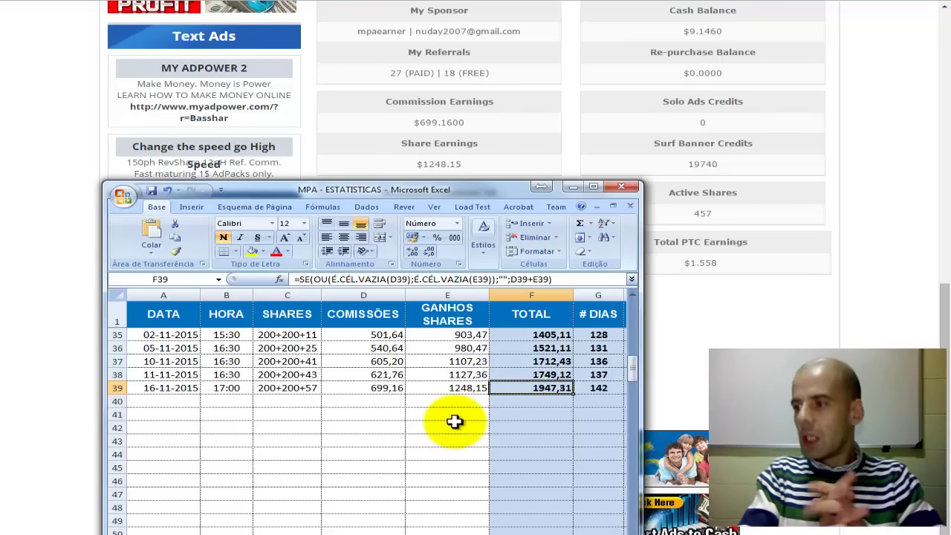
left_click(601, 387)
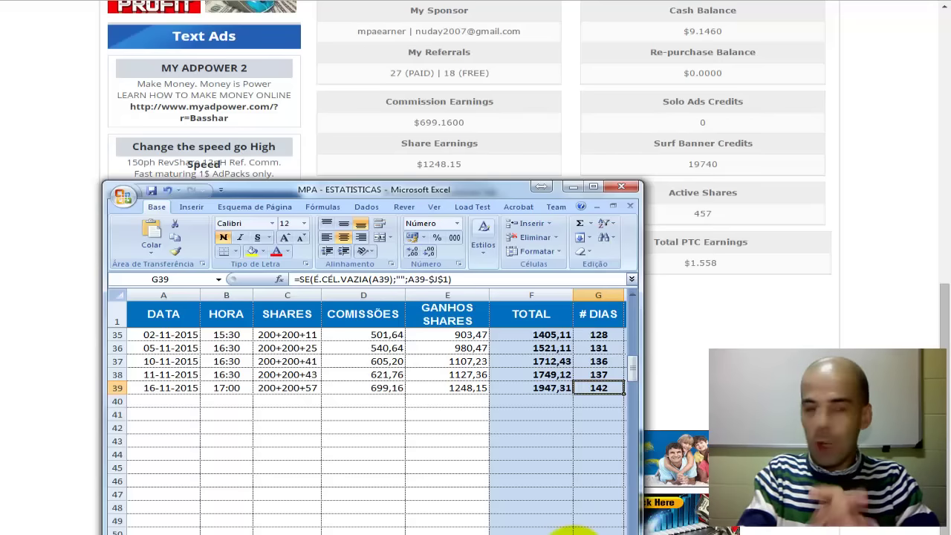
Step: Switch to the My Paying Ads account page and highlight the paid and free referral figures under My Referrals
left_click(440, 72)
triple_click(505, 73)
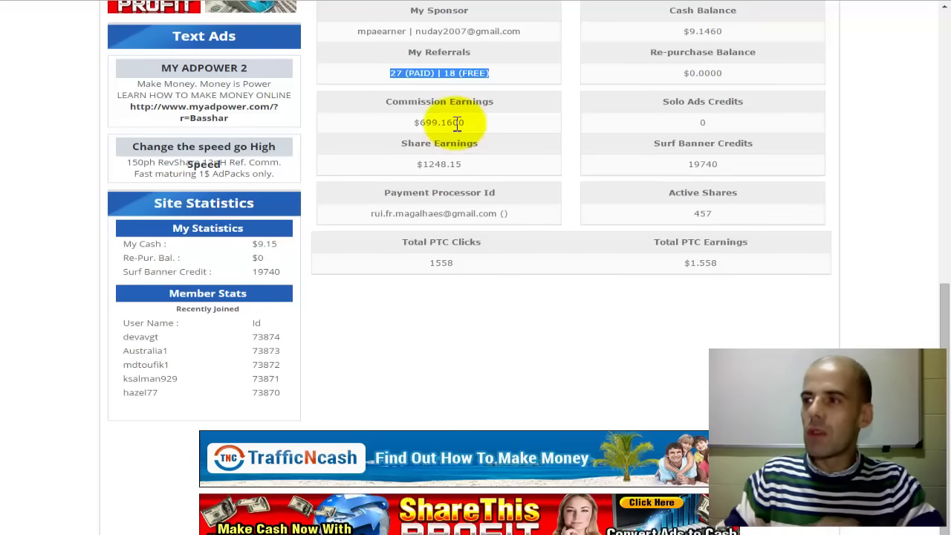
Step: Reload the My Paying Ads account overview and examine the refreshed account details
scroll(458, 130, "up", 2)
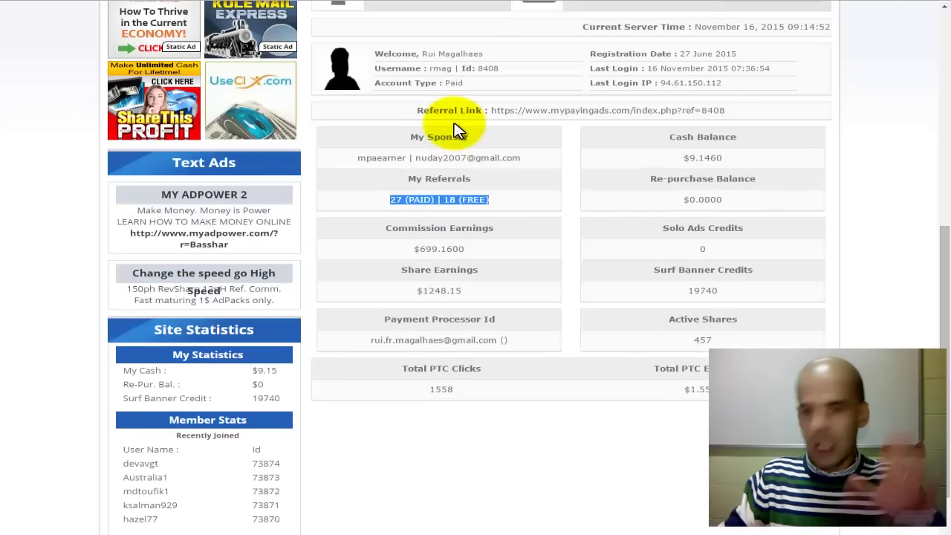
scroll(458, 130, "up", 7)
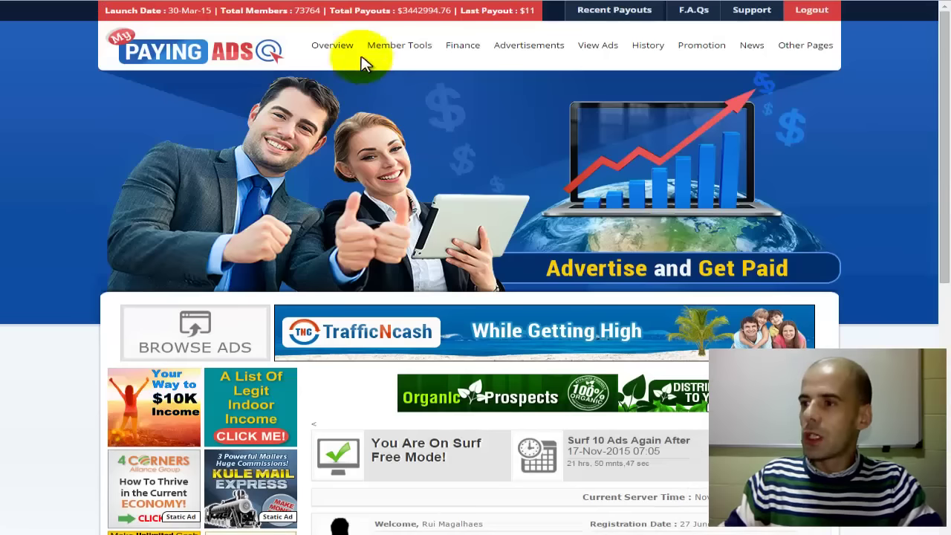
left_click(329, 50)
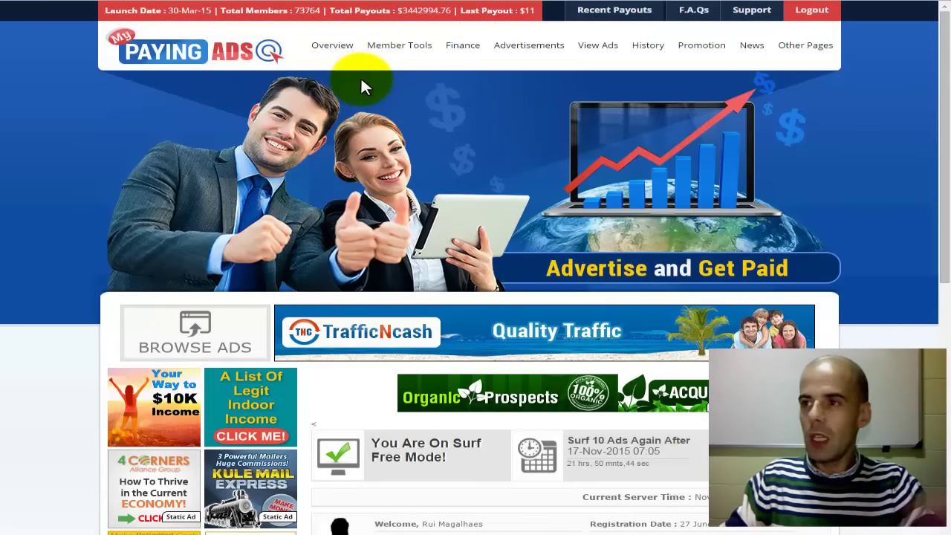
scroll(362, 86, "down", 3)
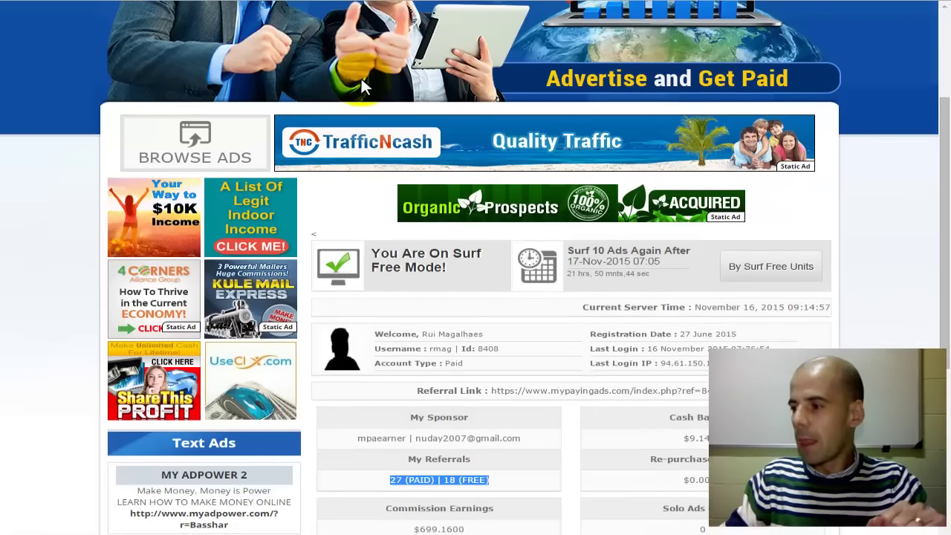
left_click(359, 82)
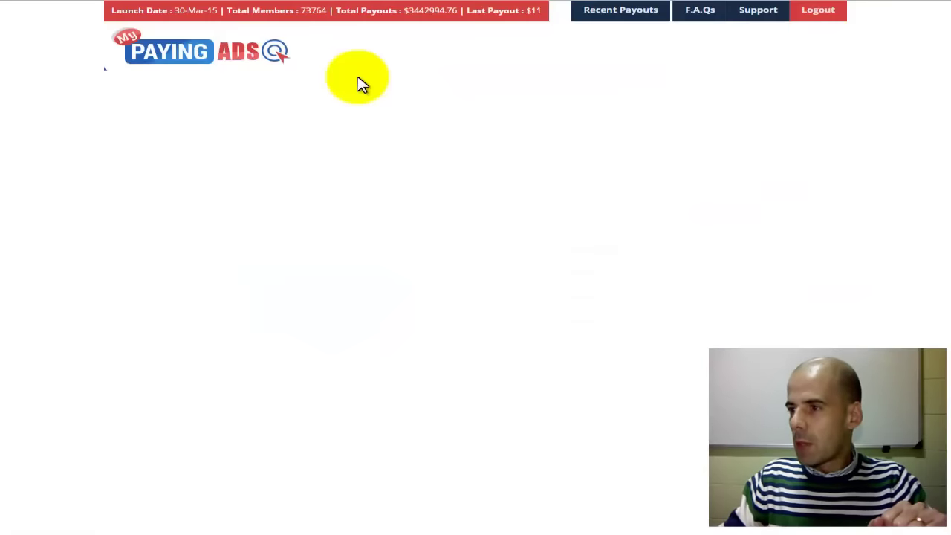
scroll(357, 78, "down", 3)
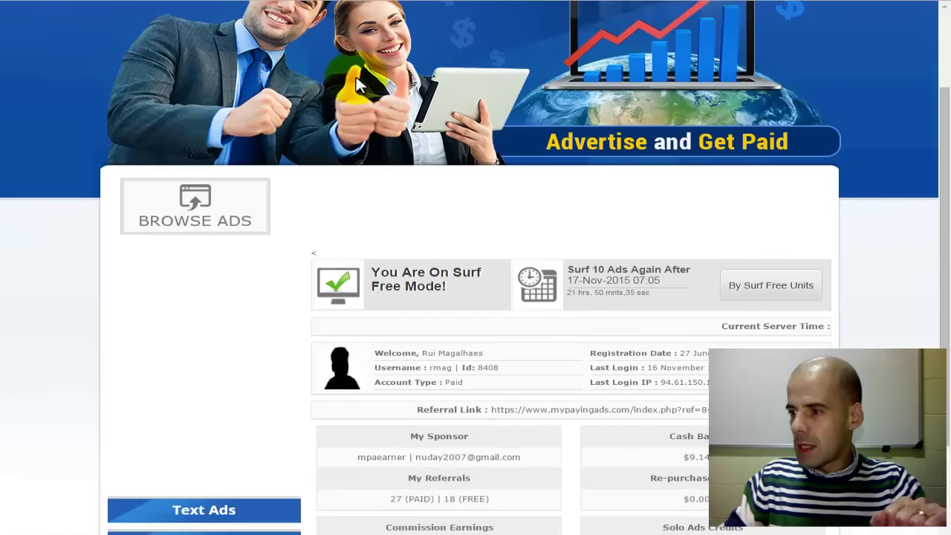